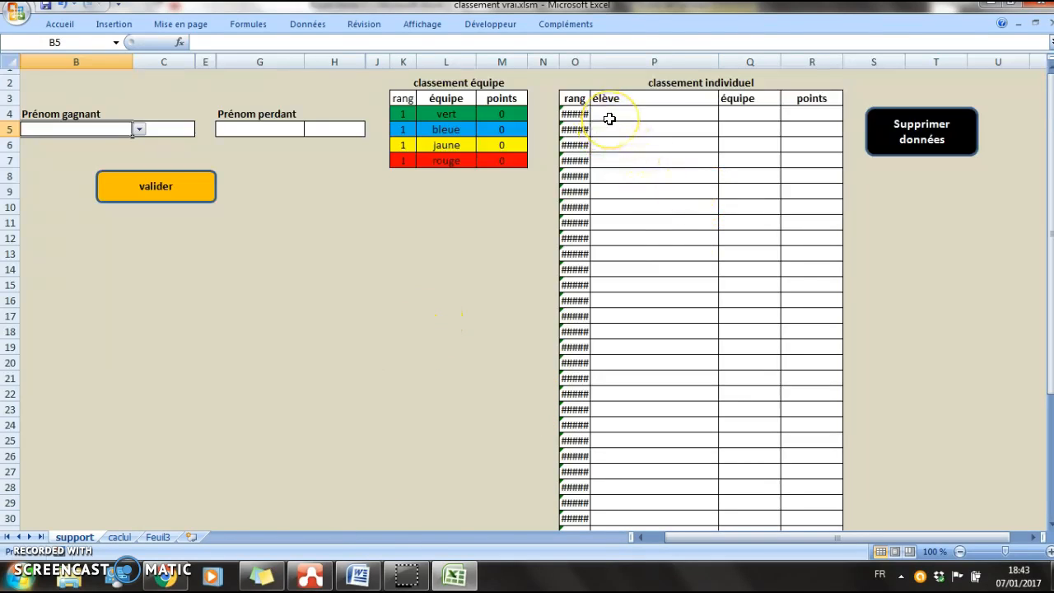
Switch to the Word class list and copy the selected student names from the Noms column.
{"action": "left_click", "coordinate": [359, 576]}
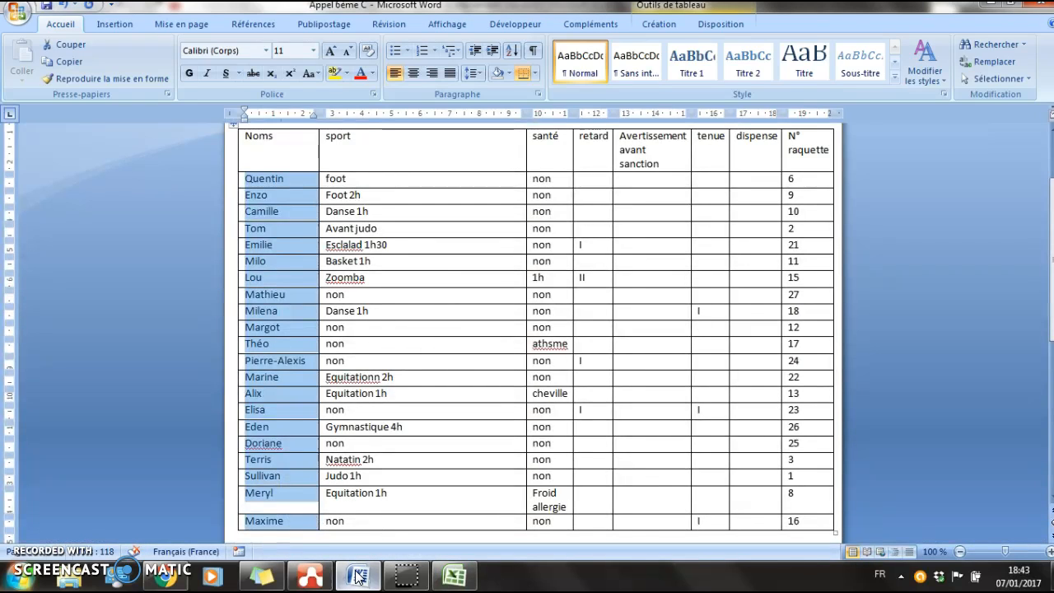
{"action": "right_click", "coordinate": [273, 303]}
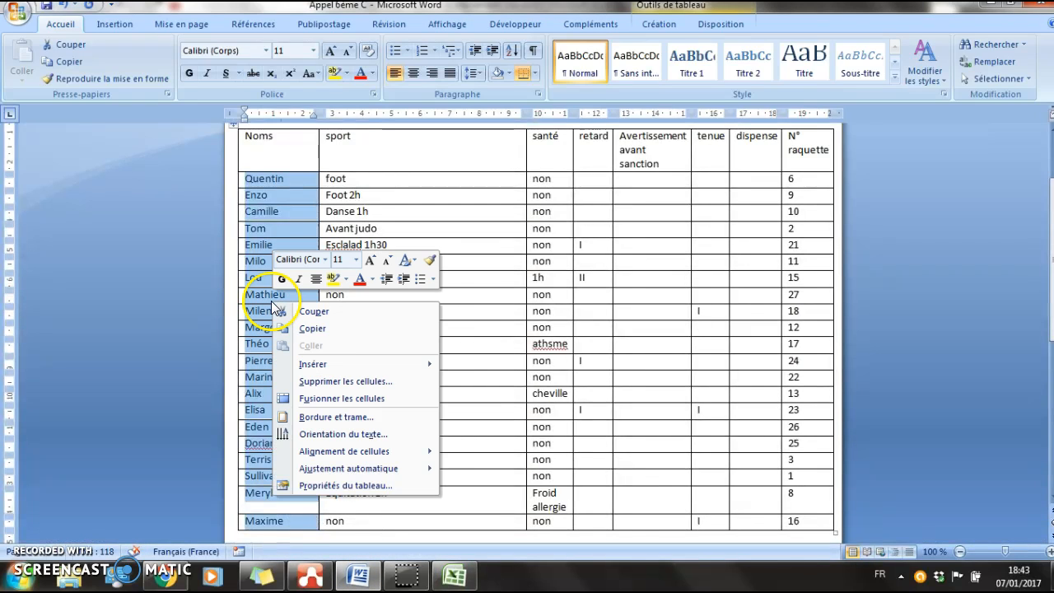
{"action": "left_click", "coordinate": [345, 330]}
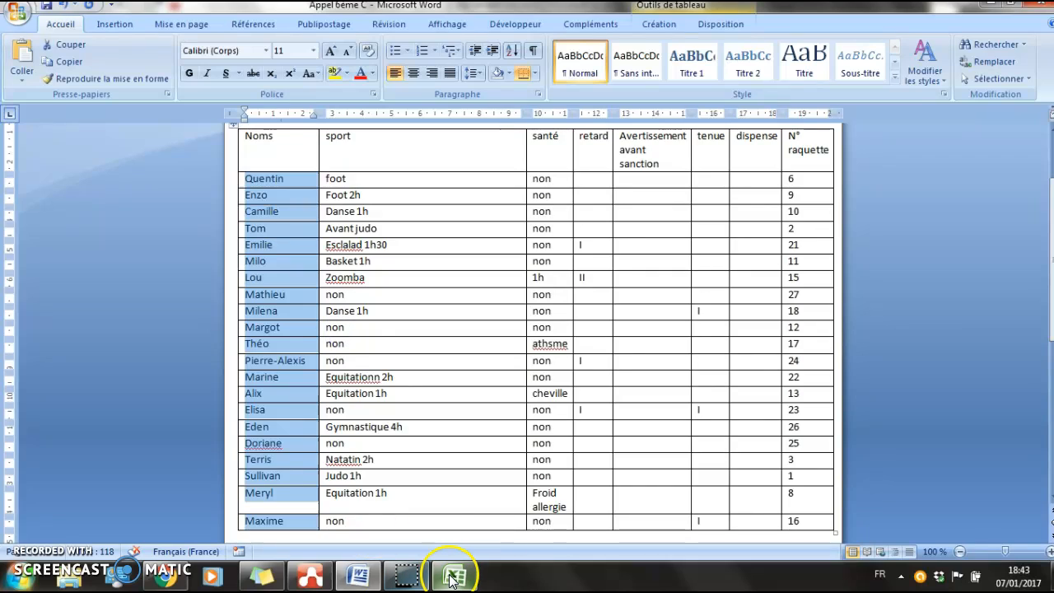
Switch to the Excel ranking workbook and paste the names into the élève column from P4, matching the destination formatting.
{"action": "left_click", "coordinate": [452, 578]}
{"action": "left_click", "coordinate": [604, 113]}
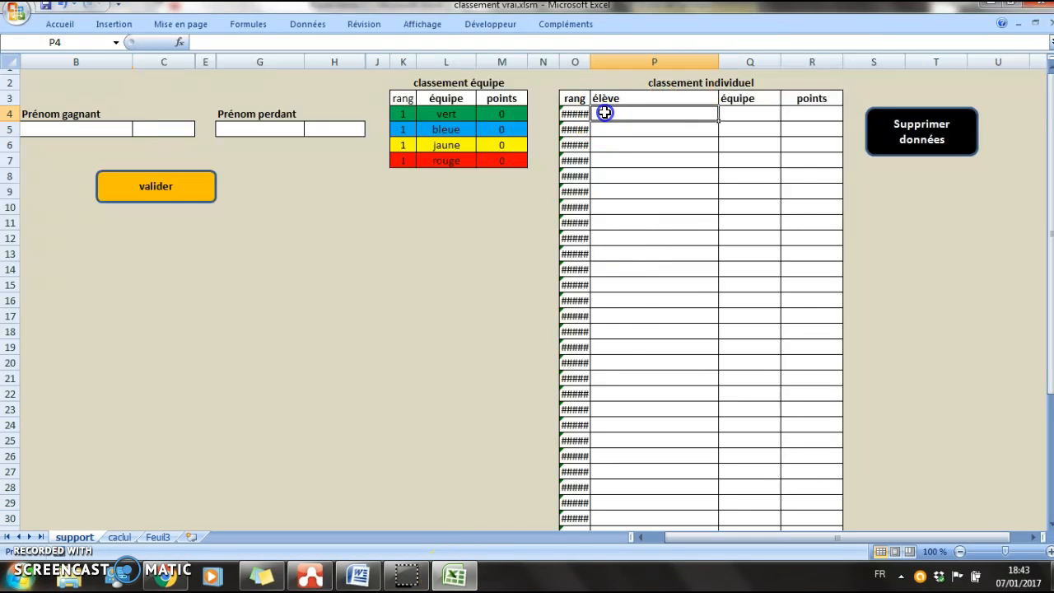
{"action": "right_click", "coordinate": [604, 113]}
{"action": "left_click", "coordinate": [659, 158]}
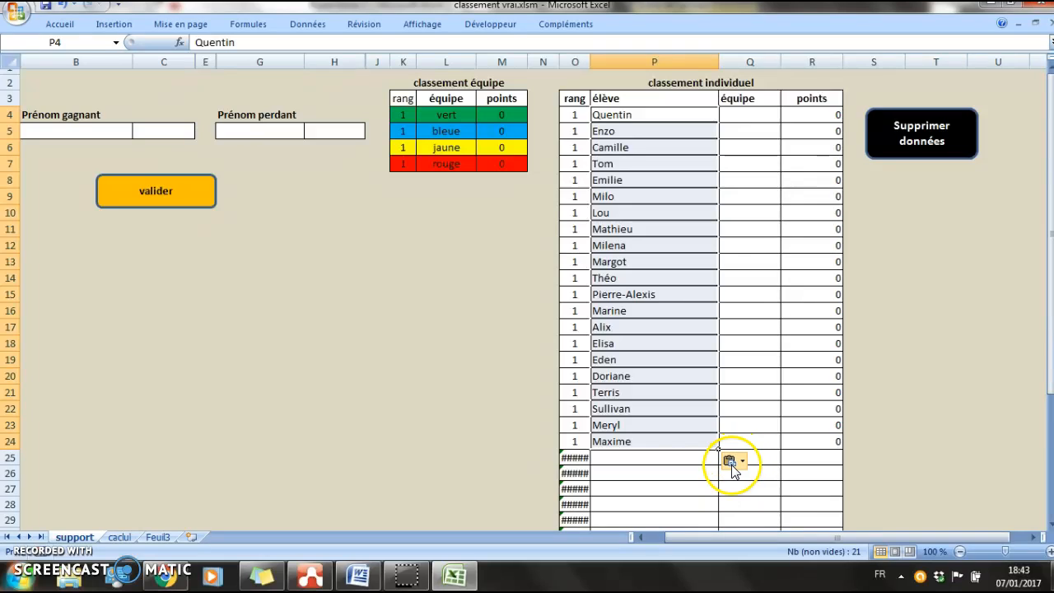
{"action": "left_click", "coordinate": [731, 462]}
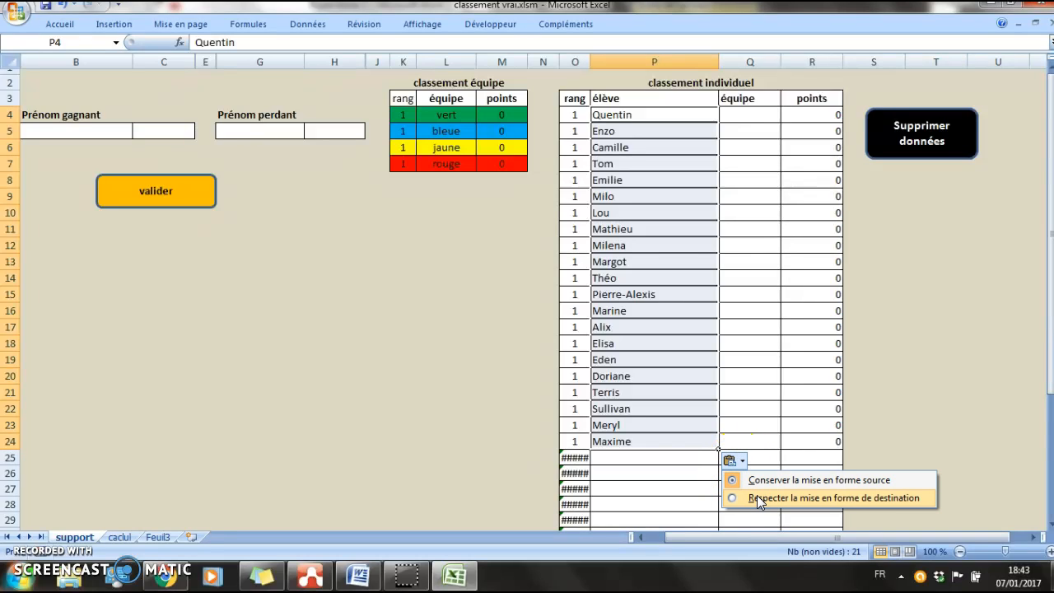
{"action": "left_click", "coordinate": [757, 498]}
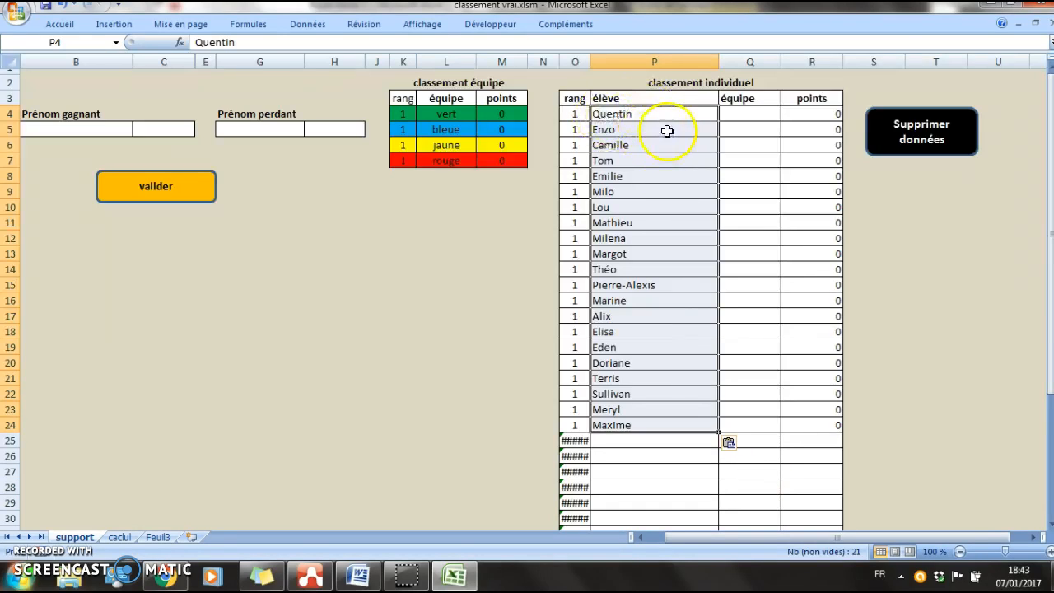
Assign team vert to the first five students by setting Q4 and filling it down to Q8.
{"action": "left_click", "coordinate": [752, 113]}
{"action": "left_click", "coordinate": [786, 114]}
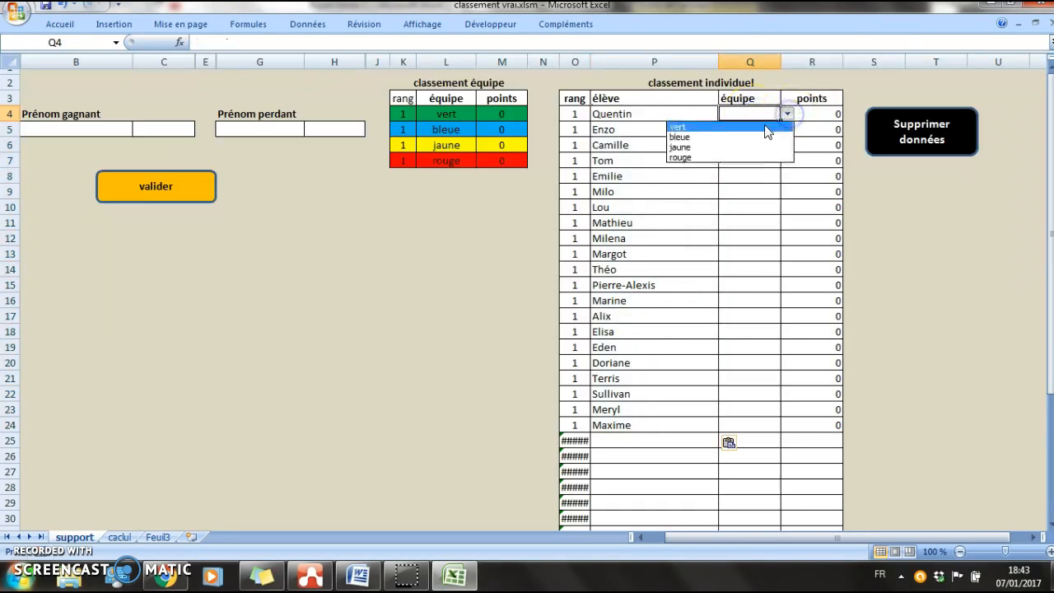
{"action": "left_click", "coordinate": [766, 129]}
{"action": "left_click_drag", "start_coordinate": [779, 121], "coordinate": [770, 191]}
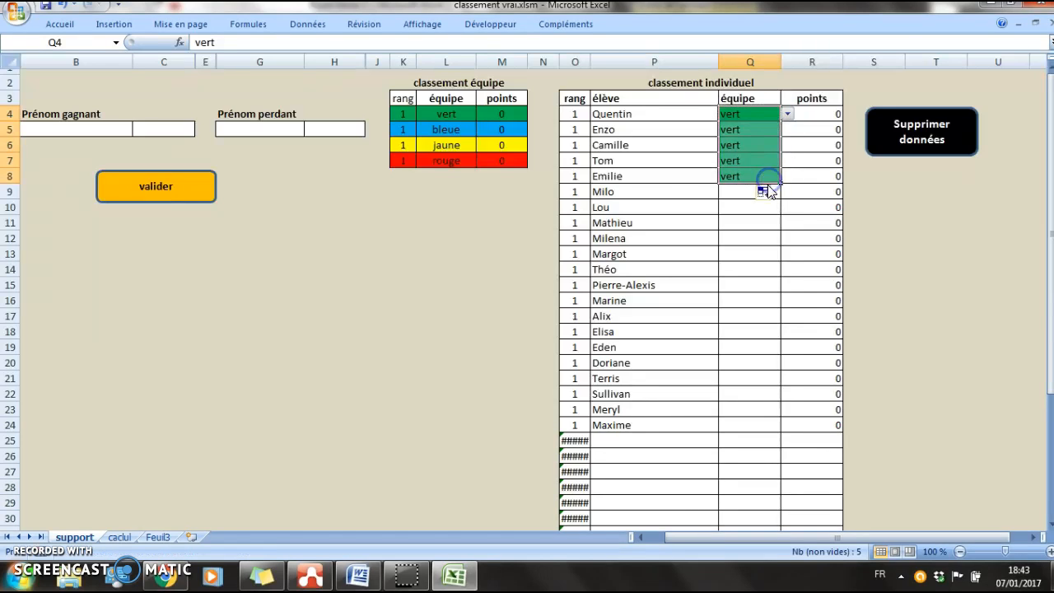
Assign team bleue to the next five students by setting Q9 and filling it down to Q13.
{"action": "left_click", "coordinate": [724, 193]}
{"action": "left_click", "coordinate": [786, 191]}
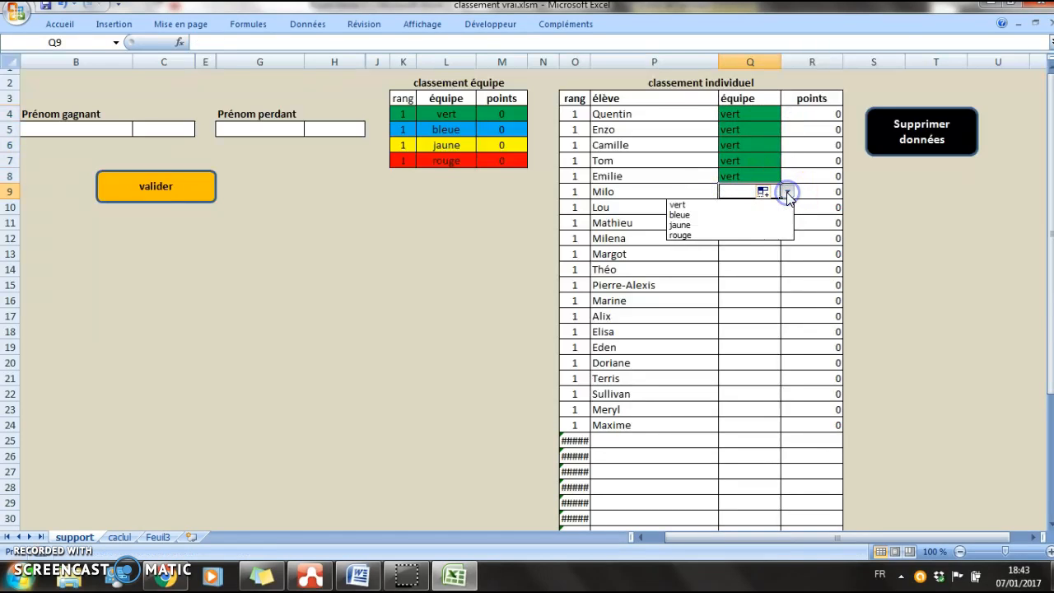
{"action": "left_click", "coordinate": [745, 214]}
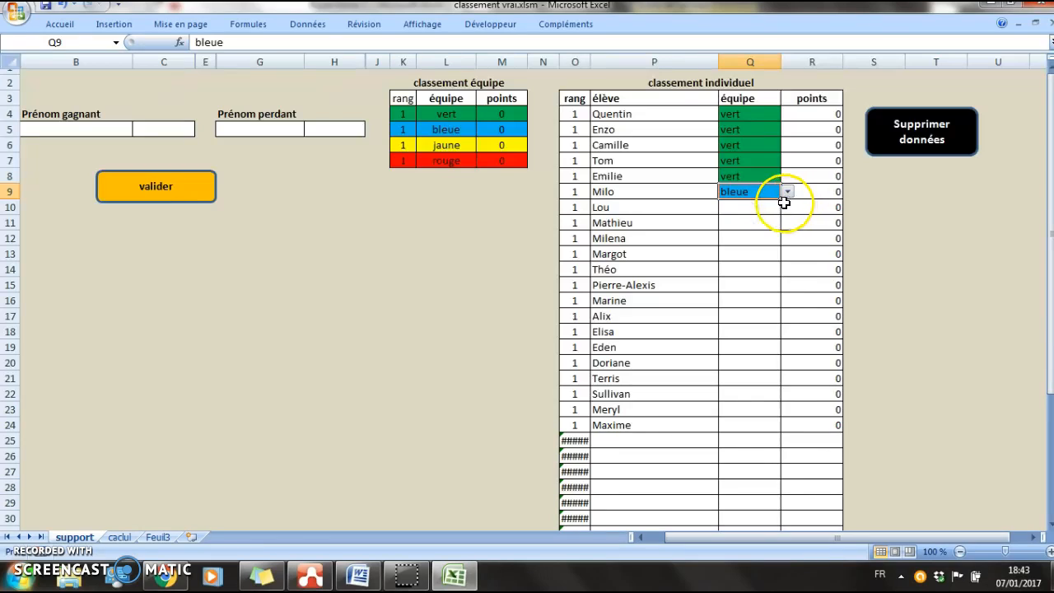
{"action": "left_click_drag", "start_coordinate": [780, 201], "coordinate": [772, 260]}
Assign team jaune to the next six students by setting Q14 and filling it down to Q19.
{"action": "left_click", "coordinate": [739, 271]}
{"action": "left_click", "coordinate": [787, 269]}
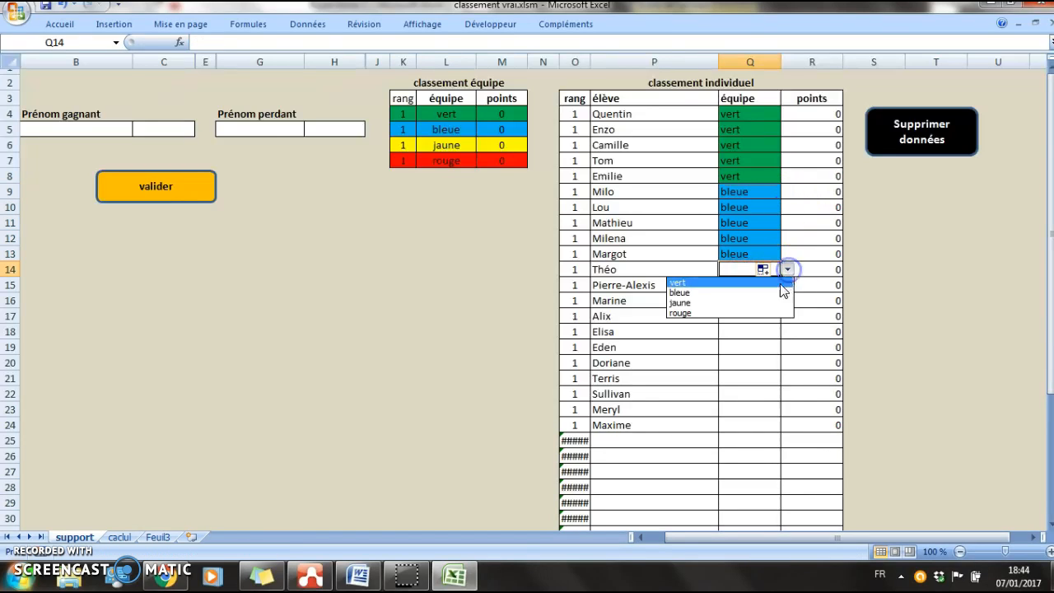
{"action": "left_click", "coordinate": [713, 303]}
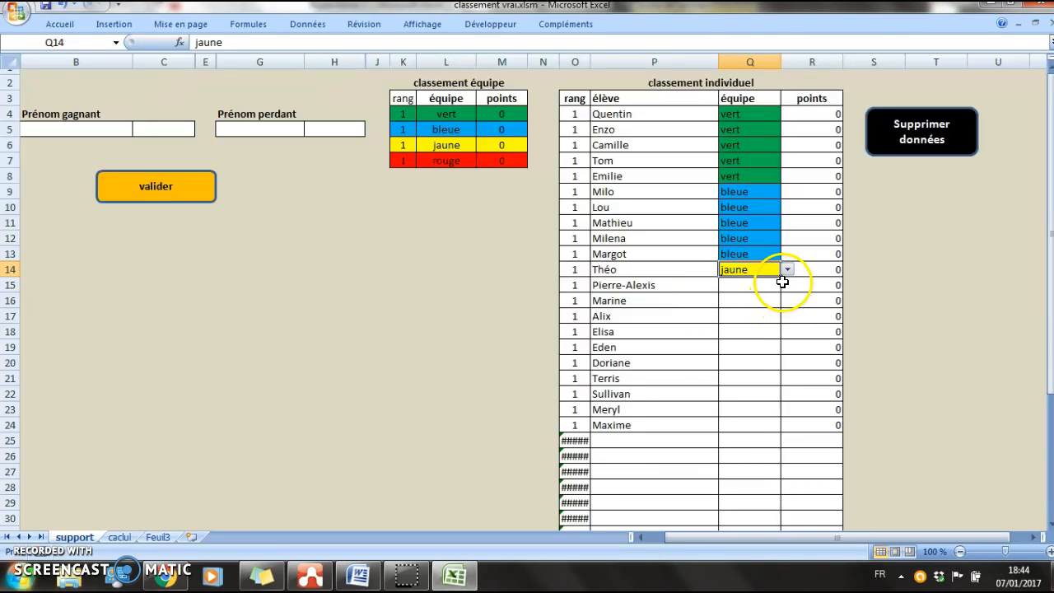
{"action": "left_click_drag", "start_coordinate": [780, 277], "coordinate": [781, 353]}
Assign team rouge to the last five students by setting Q20 and filling it down to Q24.
{"action": "left_click", "coordinate": [732, 364]}
{"action": "left_click", "coordinate": [788, 364]}
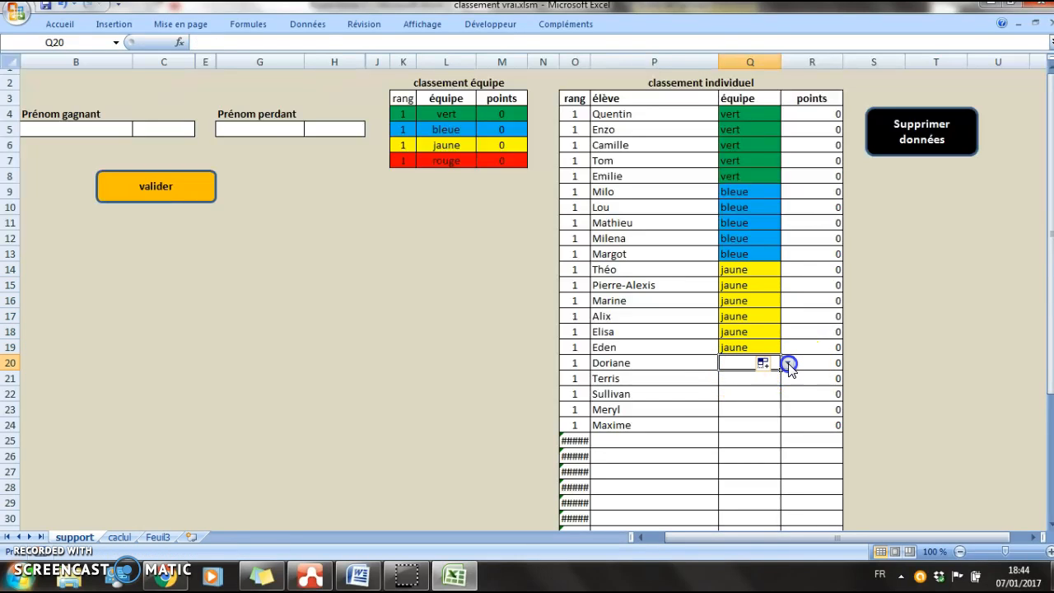
{"action": "left_click", "coordinate": [729, 402]}
{"action": "left_click_drag", "start_coordinate": [779, 369], "coordinate": [777, 429]}
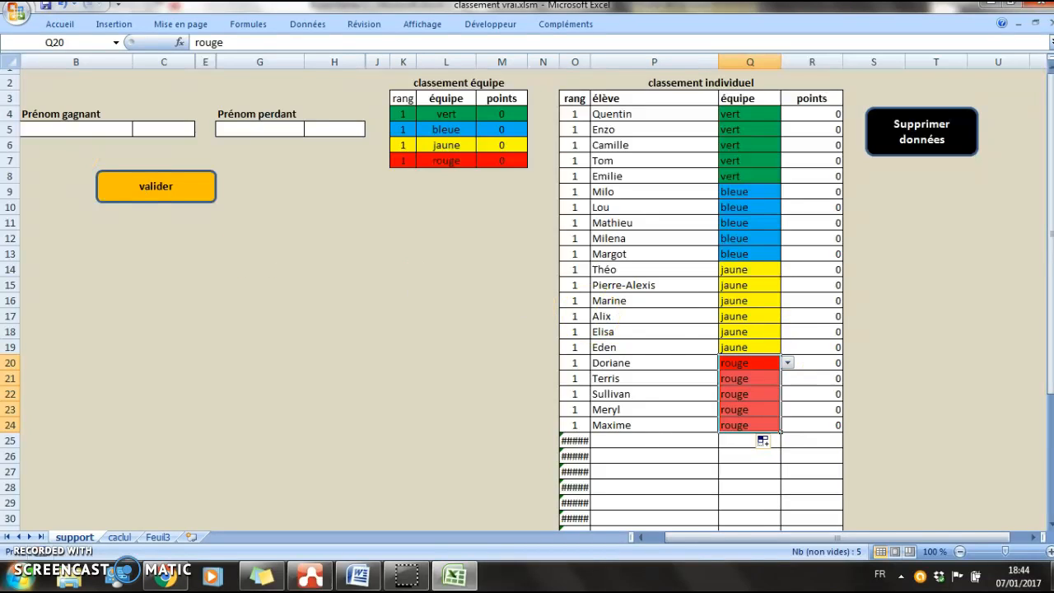
Choose the first student in the individual ranking as the match winner in B5.
{"action": "left_click", "coordinate": [86, 130]}
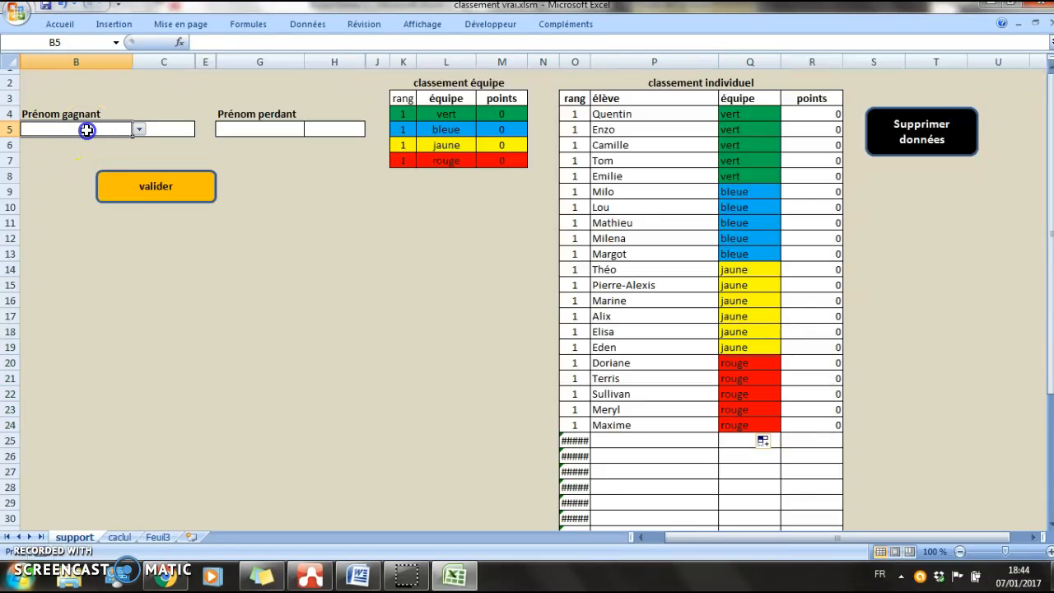
{"action": "left_click", "coordinate": [137, 130]}
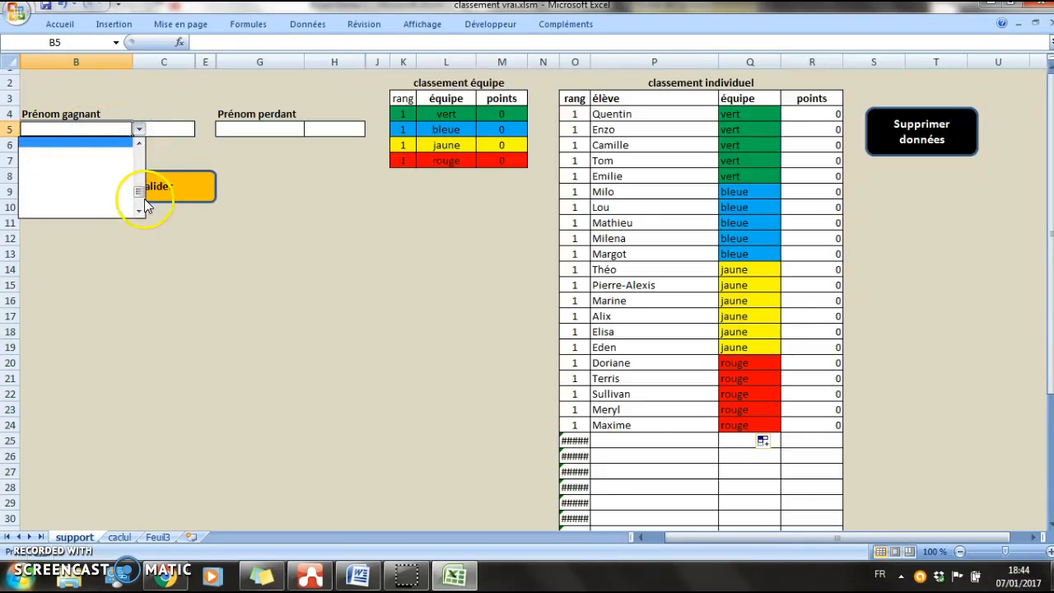
{"action": "left_click_drag", "start_coordinate": [140, 193], "coordinate": [141, 144]}
{"action": "left_click", "coordinate": [94, 142]}
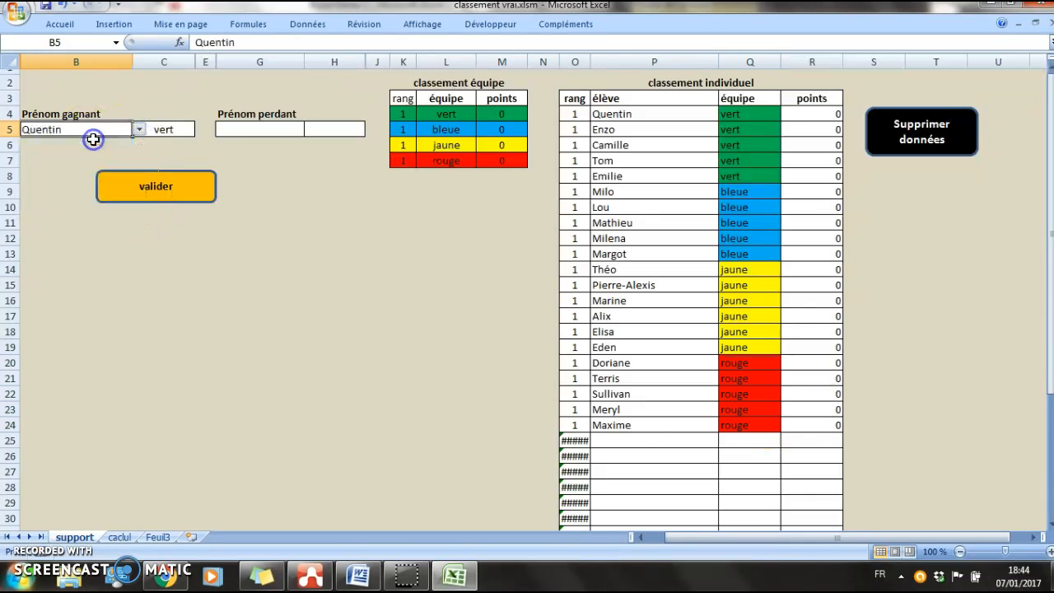
Choose the vert team student from row 7 as the match loser in G5.
{"action": "left_click", "coordinate": [257, 133]}
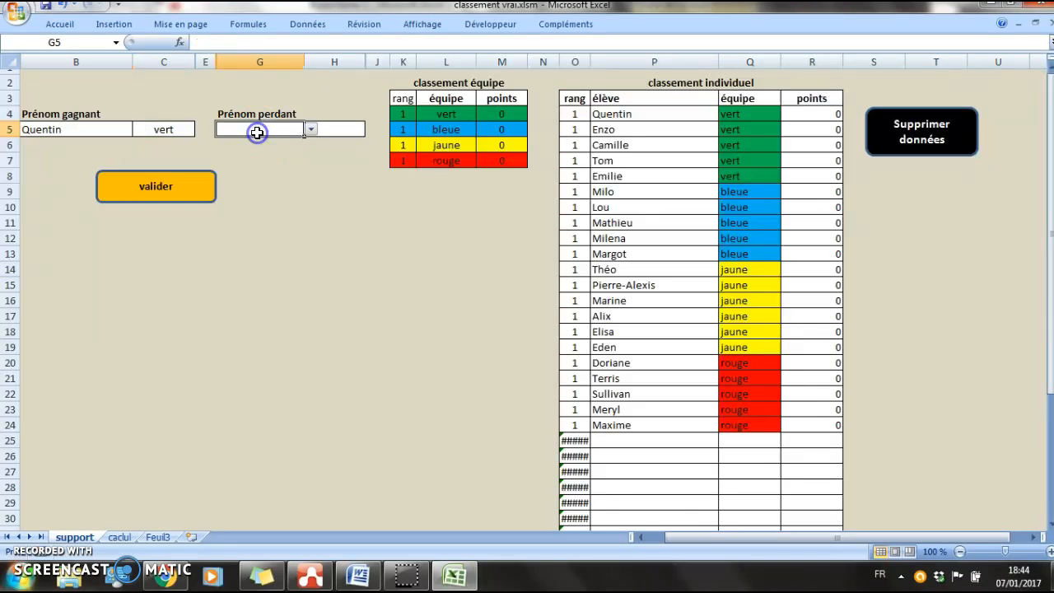
{"action": "left_click", "coordinate": [310, 130]}
{"action": "left_click_drag", "start_coordinate": [309, 198], "coordinate": [311, 153]}
{"action": "left_click", "coordinate": [236, 173]}
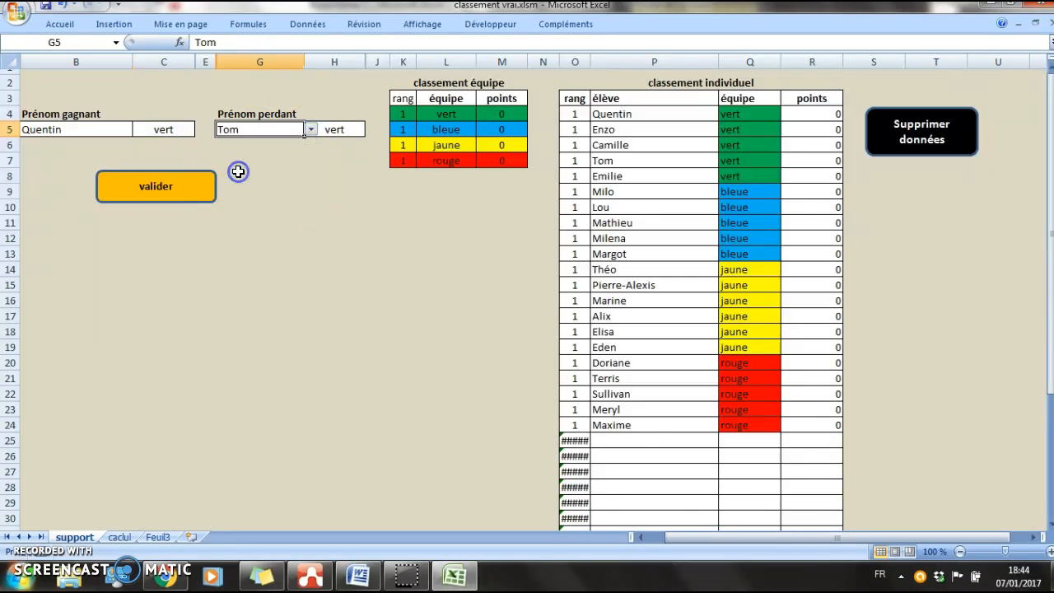
Set the match loser in G5 to the jaune student from row 15 and validate the match.
{"action": "left_click", "coordinate": [311, 130]}
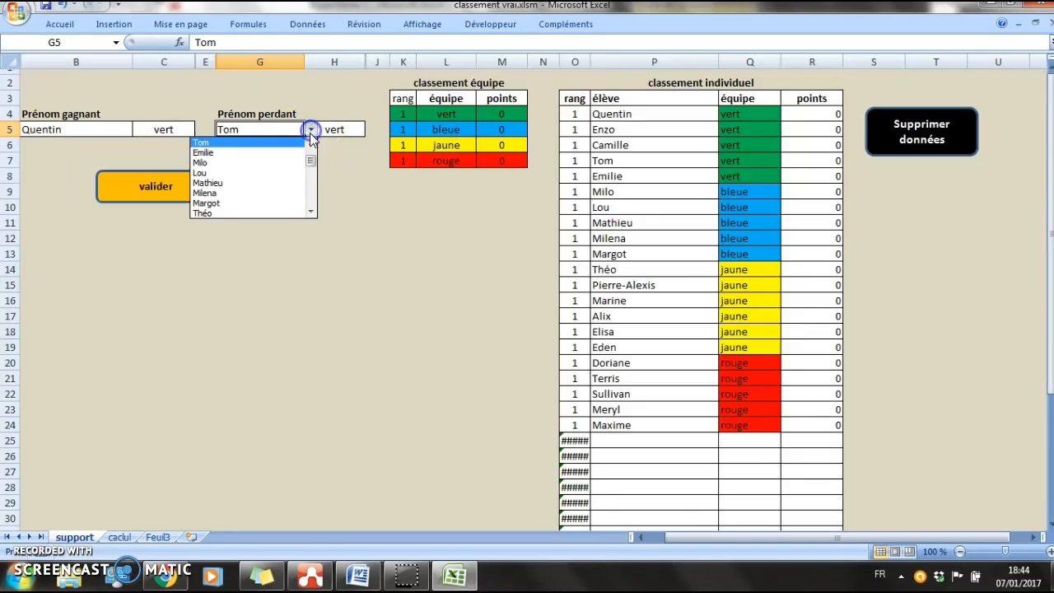
{"action": "left_click_drag", "start_coordinate": [310, 146], "coordinate": [309, 171]}
{"action": "left_click", "coordinate": [245, 175]}
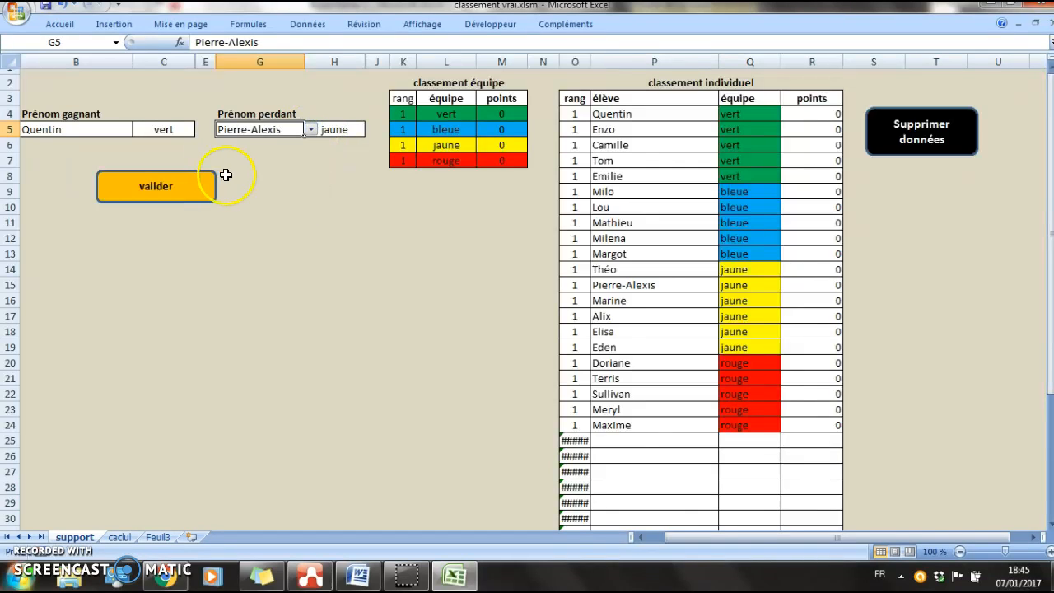
{"action": "left_click", "coordinate": [175, 184]}
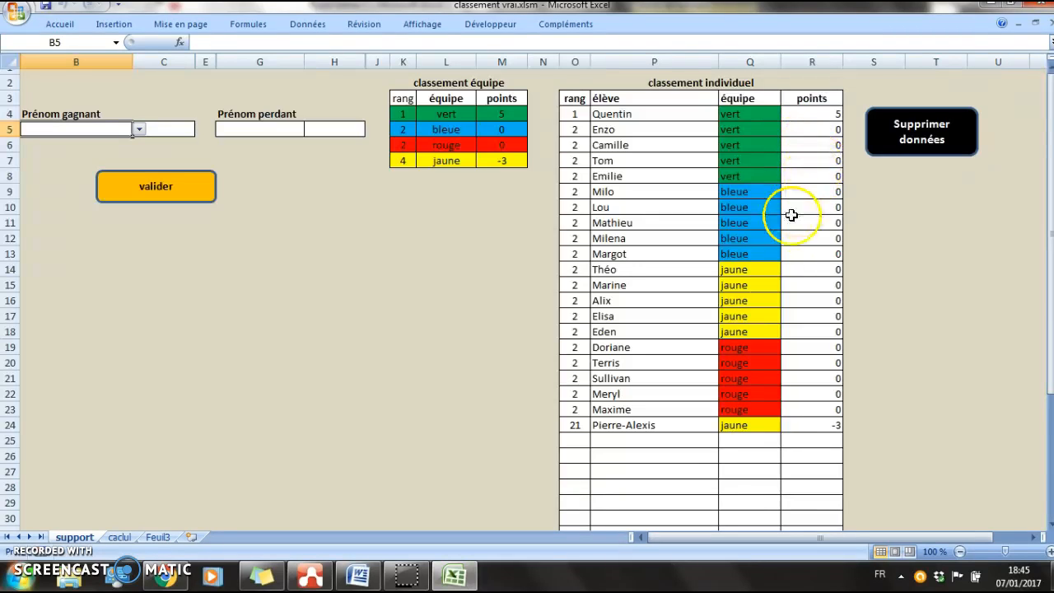
Record and validate a match with the vert student from row 6 as winner and the rouge student from row 20 as loser.
{"action": "left_click", "coordinate": [140, 129]}
{"action": "left_click_drag", "start_coordinate": [137, 192], "coordinate": [135, 156]}
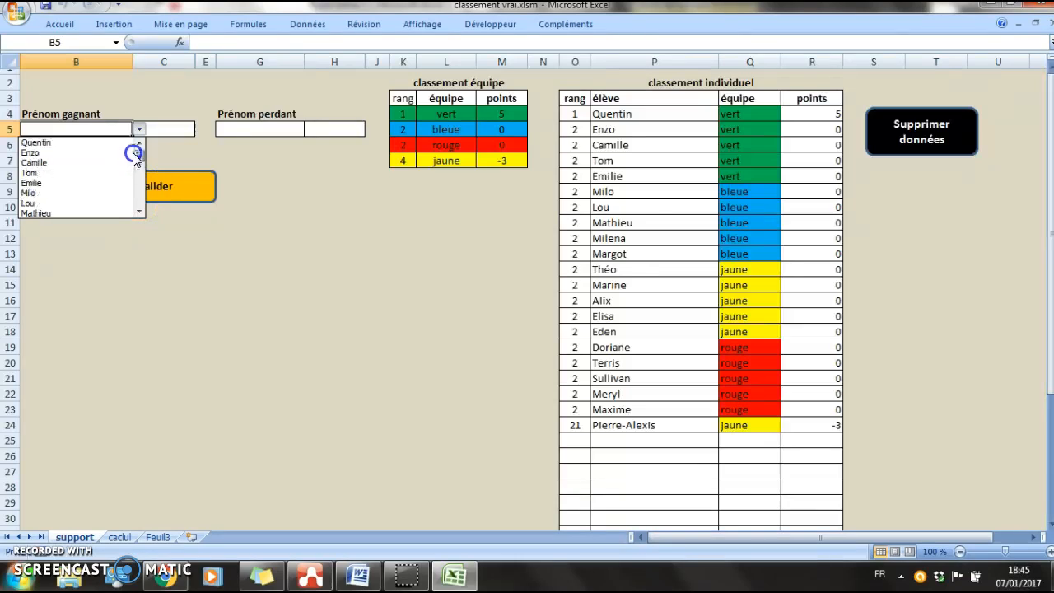
{"action": "left_click", "coordinate": [75, 163]}
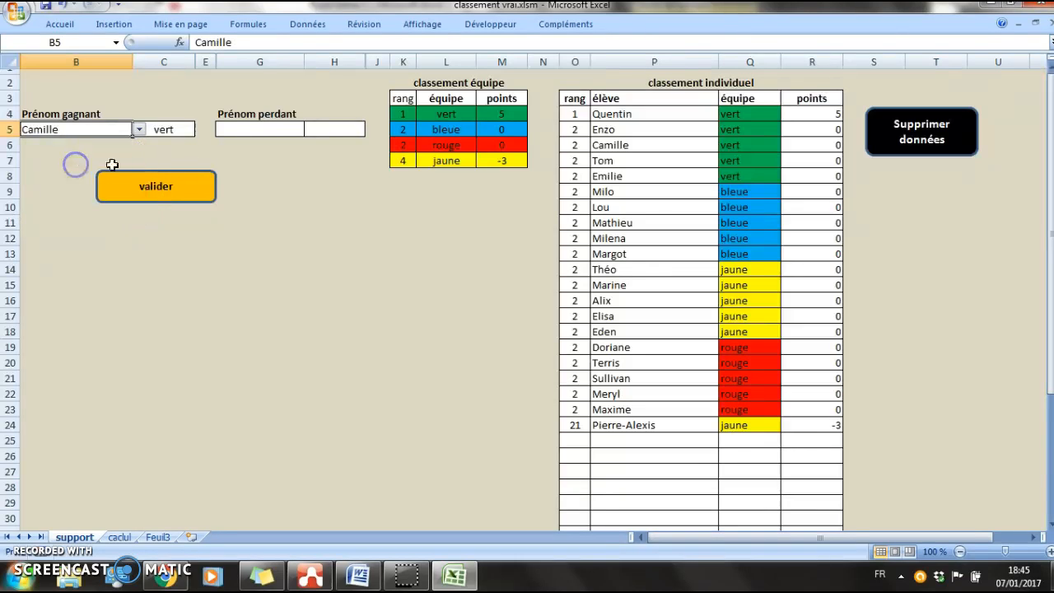
{"action": "left_click", "coordinate": [273, 128]}
{"action": "left_click", "coordinate": [310, 129]}
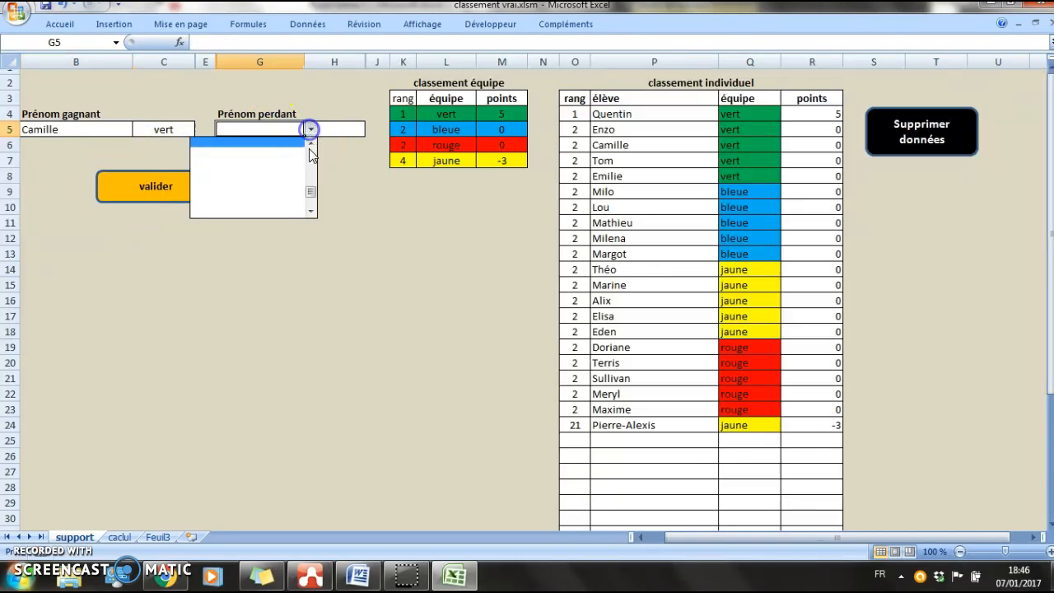
{"action": "left_click_drag", "start_coordinate": [311, 194], "coordinate": [314, 182]}
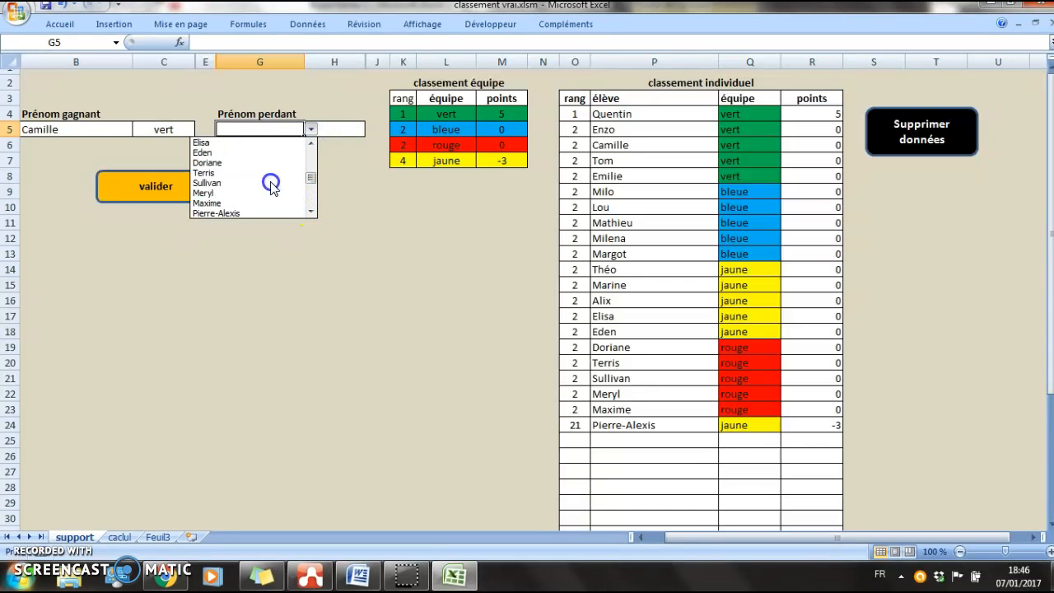
{"action": "left_click", "coordinate": [226, 174]}
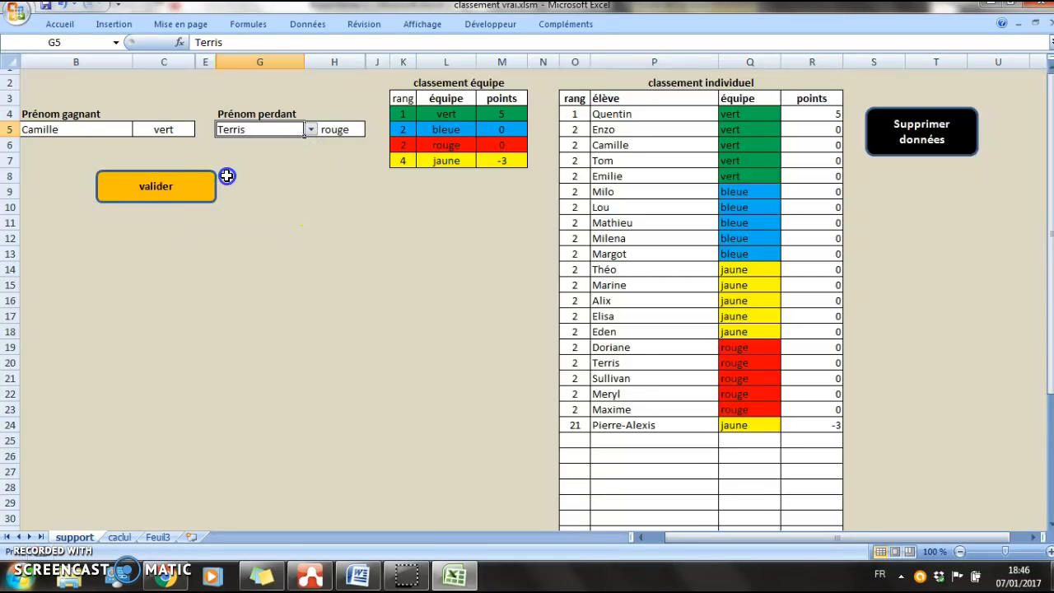
{"action": "left_click", "coordinate": [184, 196]}
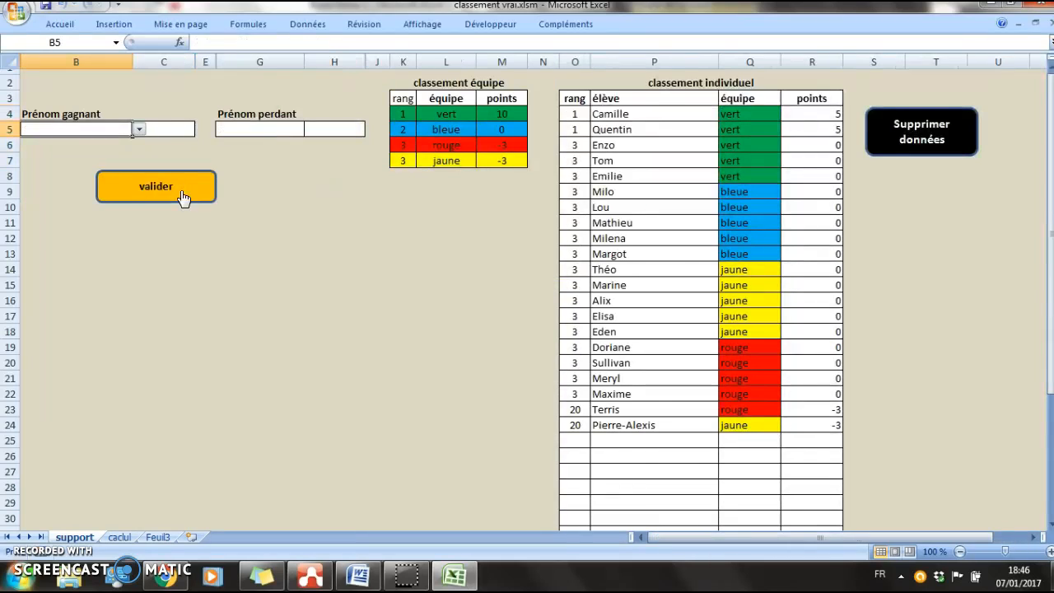
{"action": "left_click", "coordinate": [182, 198]}
{"action": "left_click", "coordinate": [698, 132]}
{"action": "left_click", "coordinate": [790, 418]}
Choose the bleue student from row 10 as winner and validate the match with the loser field left empty.
{"action": "left_click", "coordinate": [141, 133]}
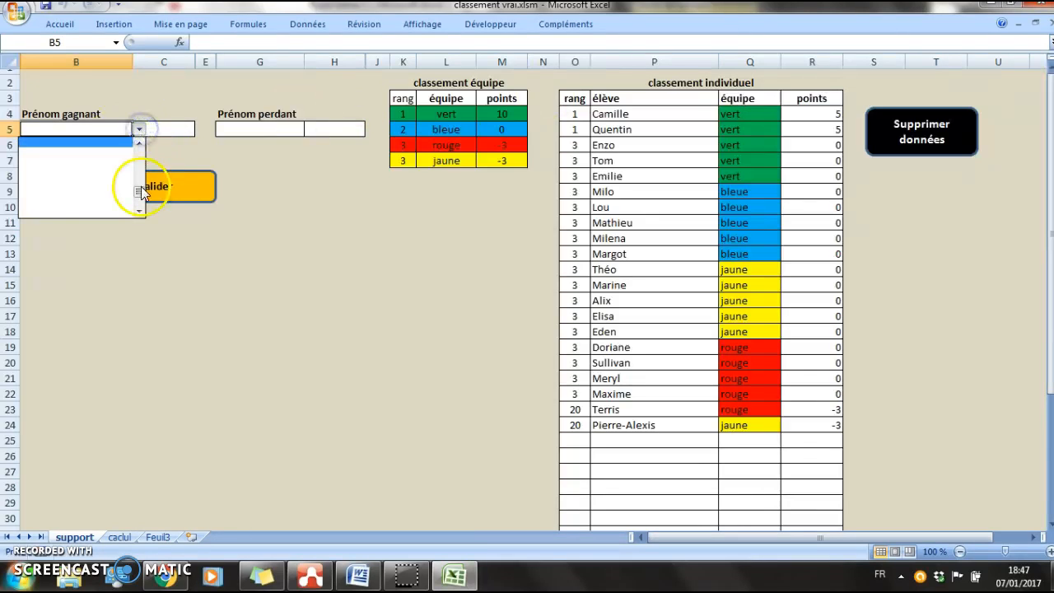
{"action": "left_click", "coordinate": [138, 162]}
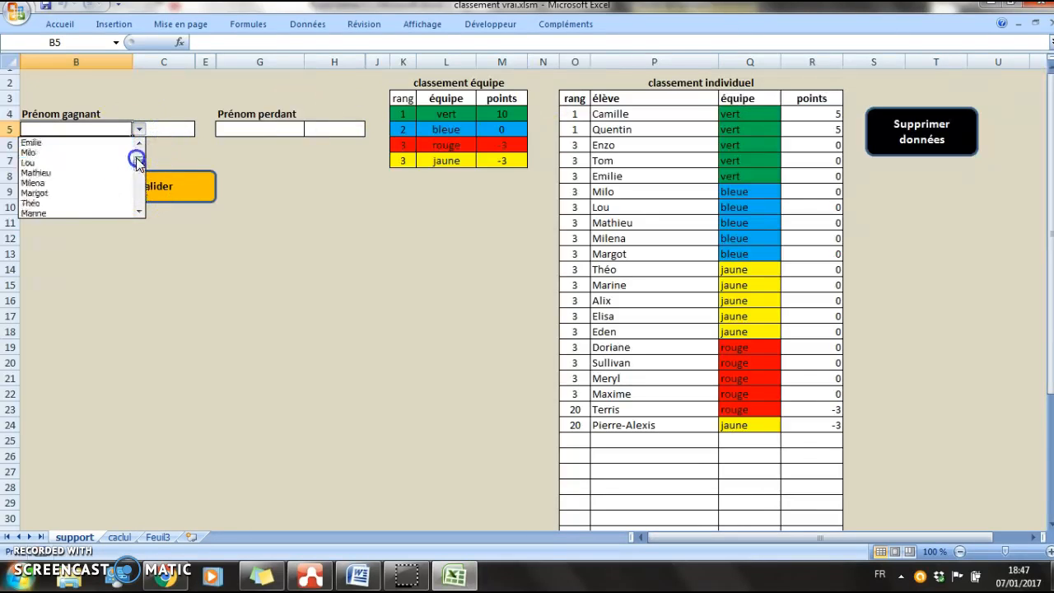
{"action": "left_click", "coordinate": [72, 162]}
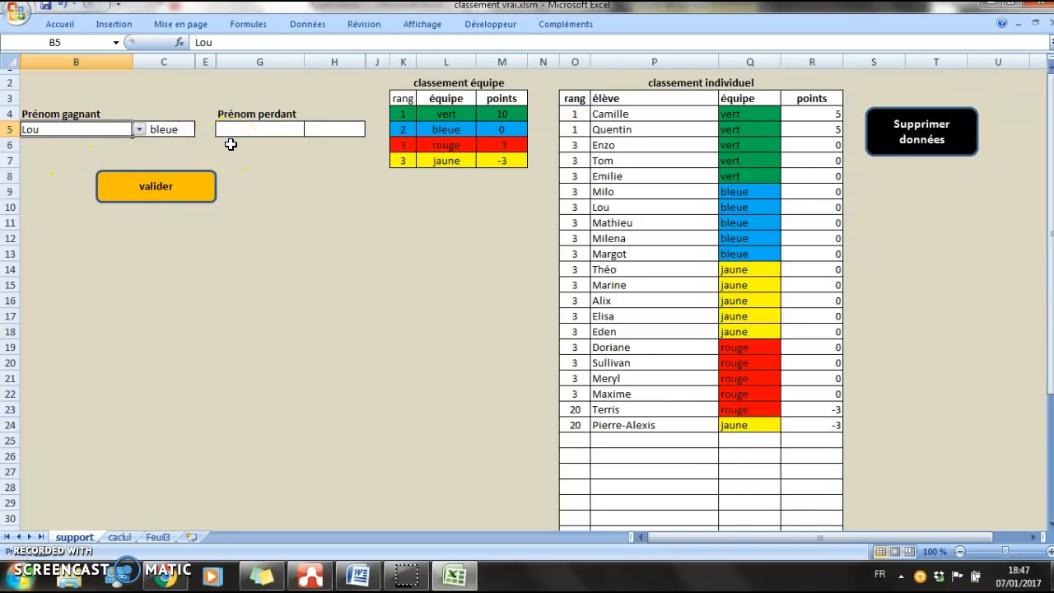
{"action": "left_click", "coordinate": [190, 178]}
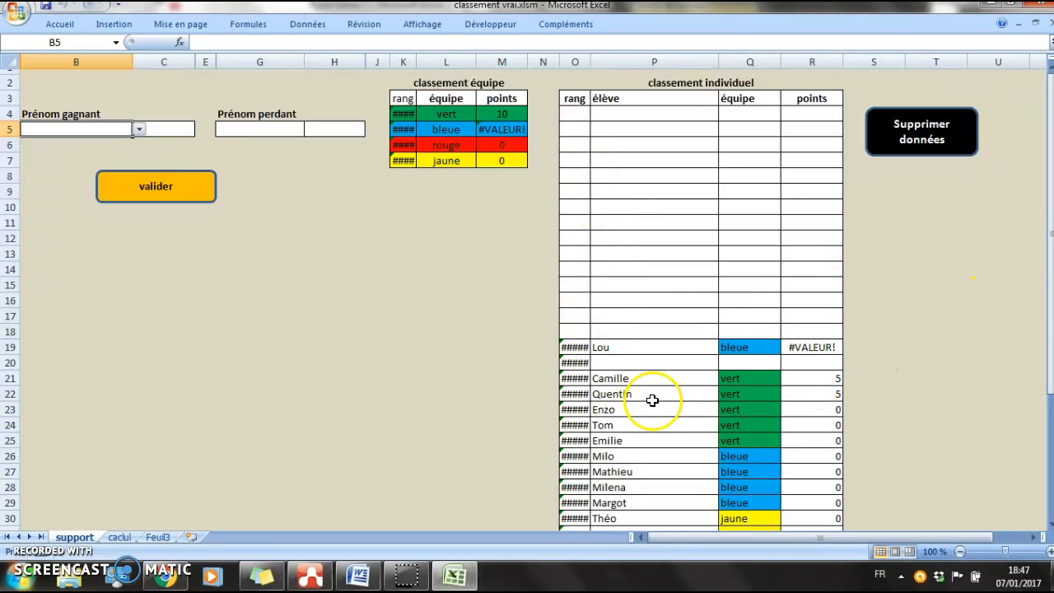
Replace the error in the bleue student's points cell R19 with 0 and run the validation again.
{"action": "left_click", "coordinate": [807, 351]}
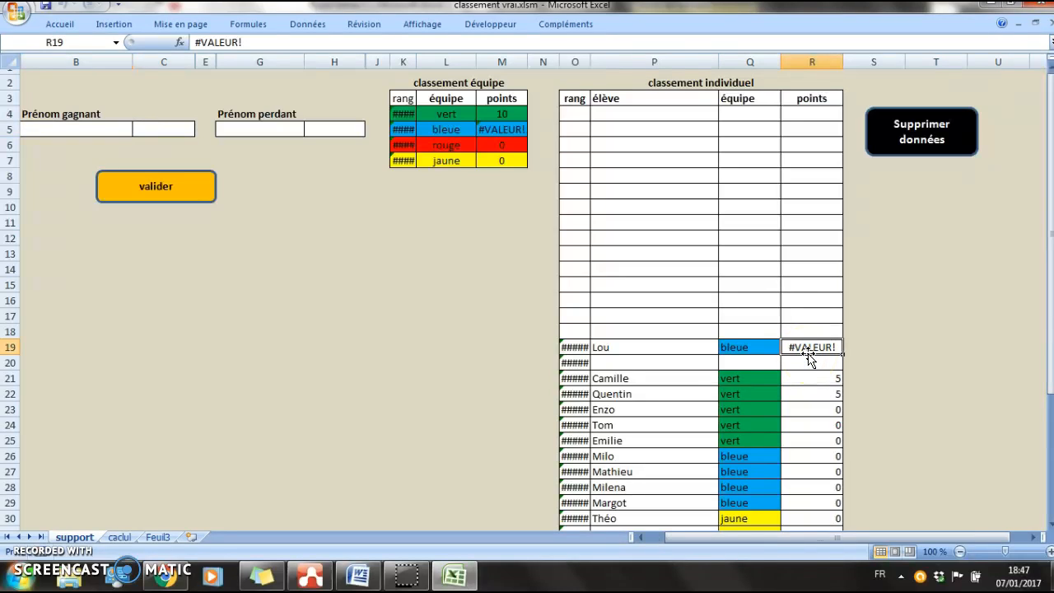
{"action": "type", "text": "0"}
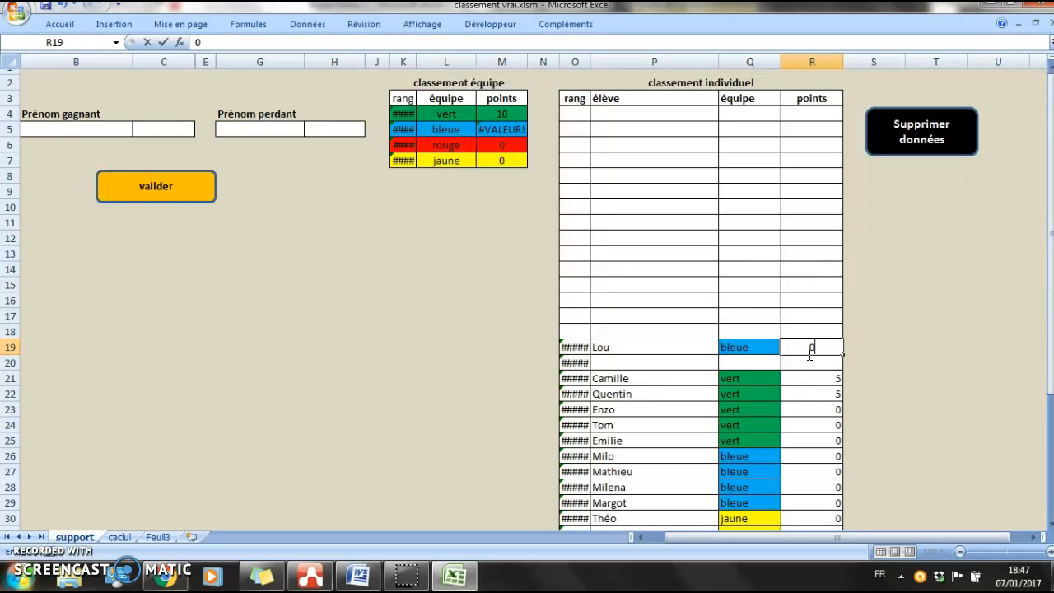
{"action": "left_click", "coordinate": [129, 186]}
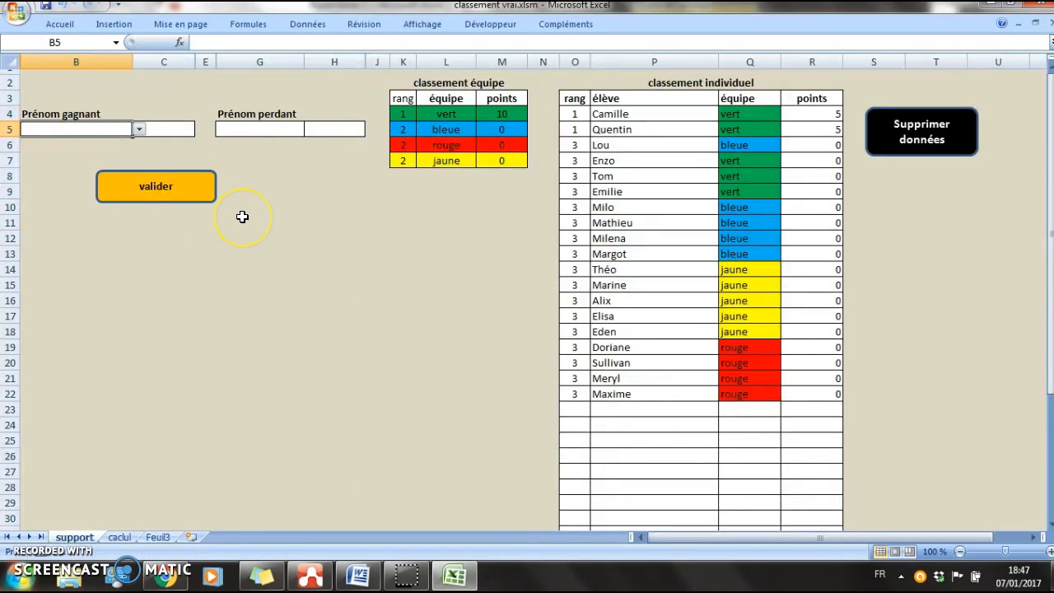
Add a new student's first name in P23 of the individual ranking and assign the student to the bleue team.
{"action": "left_click", "coordinate": [613, 414]}
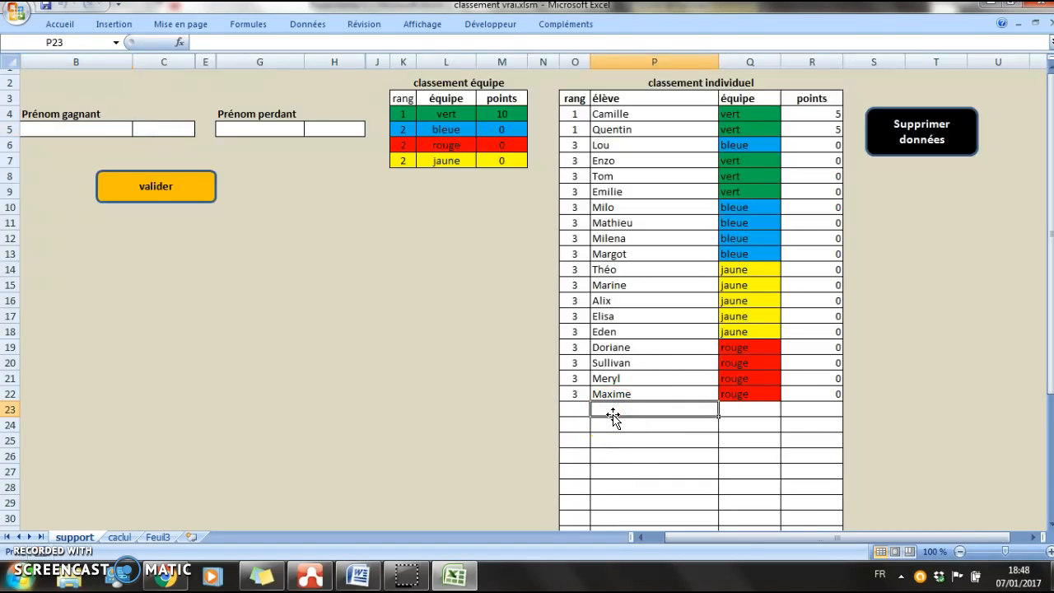
{"action": "type", "text": "Pierre"}
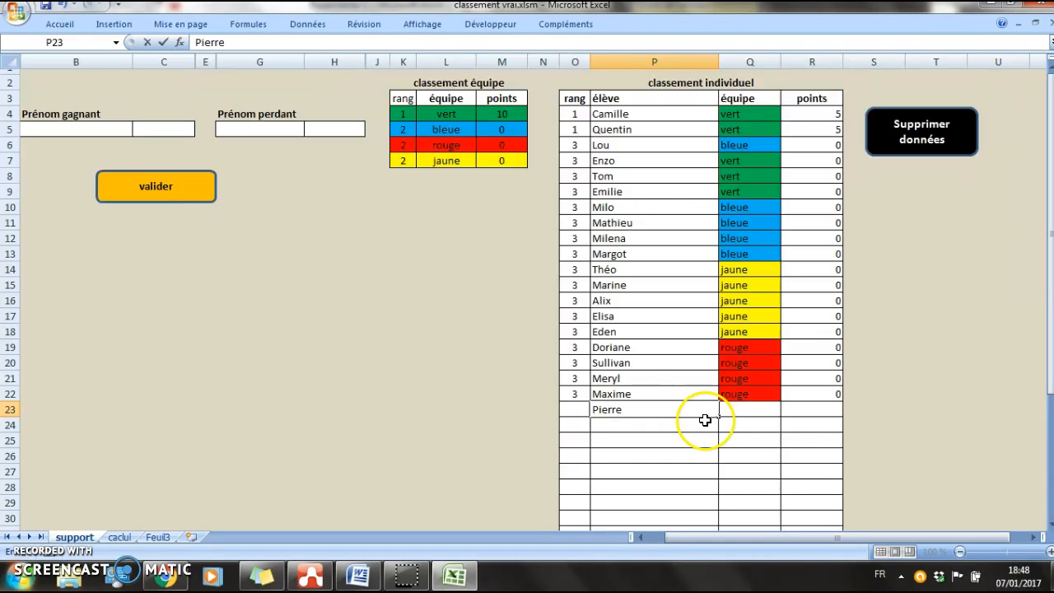
{"action": "left_click", "coordinate": [759, 411]}
{"action": "left_click", "coordinate": [787, 410]}
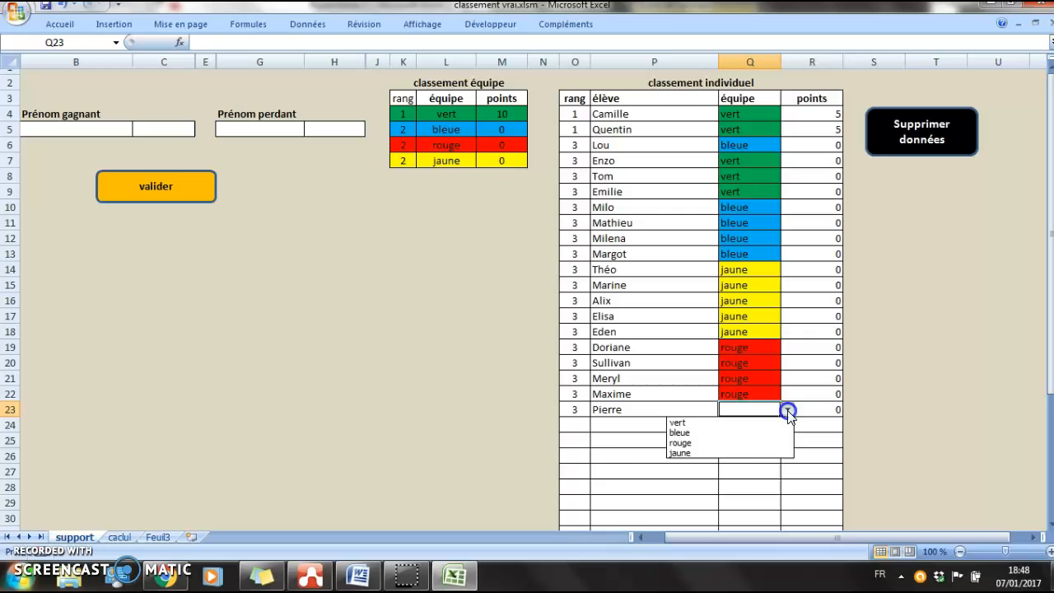
{"action": "left_click", "coordinate": [745, 432]}
Add another student's first name in P24 of the individual ranking and assign the student to the rouge team.
{"action": "left_click", "coordinate": [618, 425]}
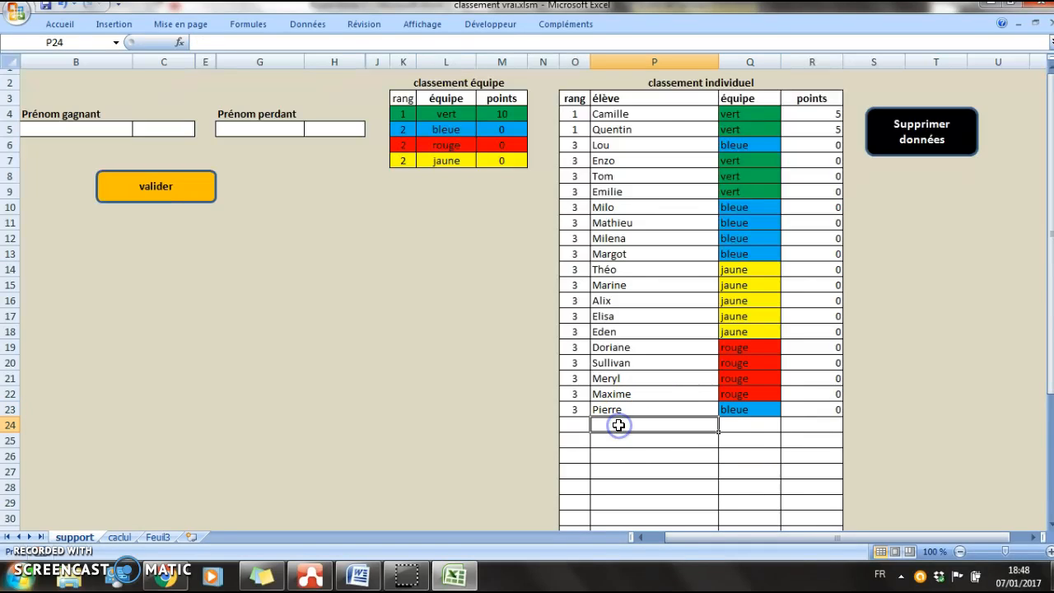
{"action": "type", "text": "Loic"}
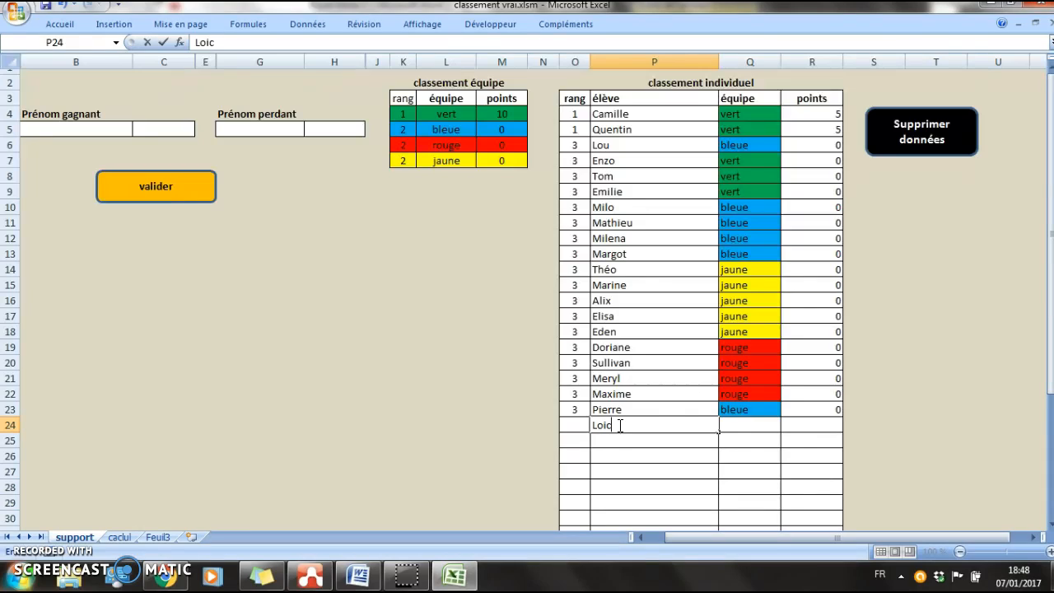
{"action": "left_click", "coordinate": [766, 425]}
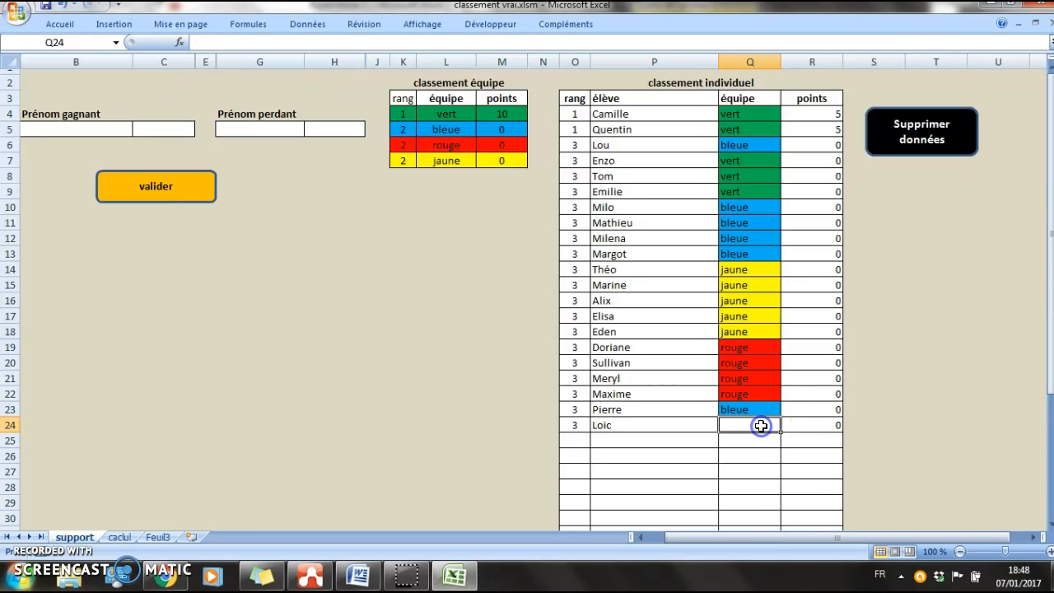
{"action": "left_click", "coordinate": [765, 410]}
{"action": "left_click_drag", "start_coordinate": [780, 415], "coordinate": [774, 428]}
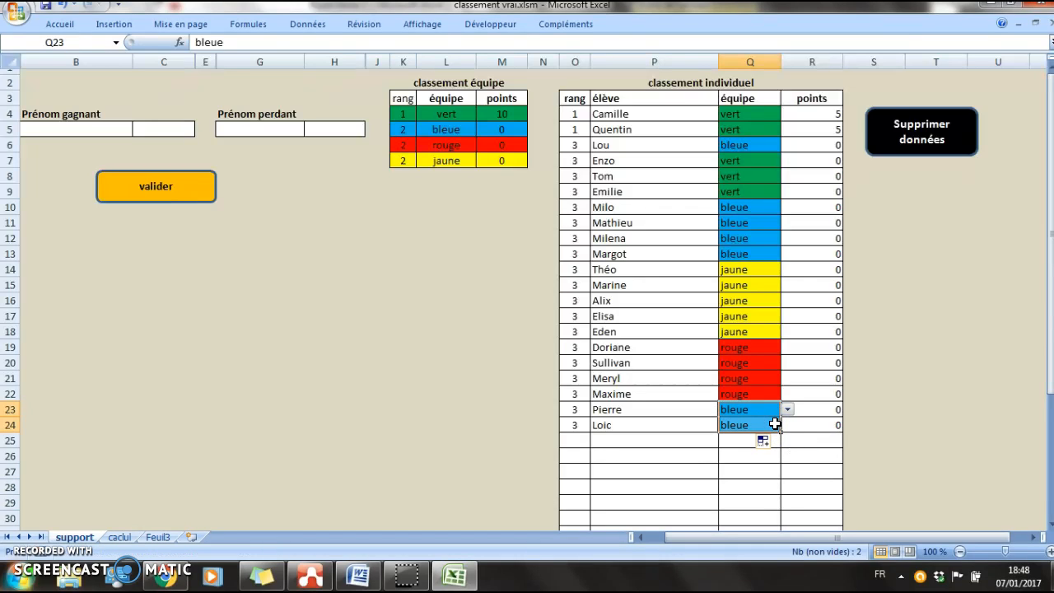
{"action": "left_click", "coordinate": [765, 425]}
{"action": "left_click", "coordinate": [786, 425]}
{"action": "left_click", "coordinate": [768, 458]}
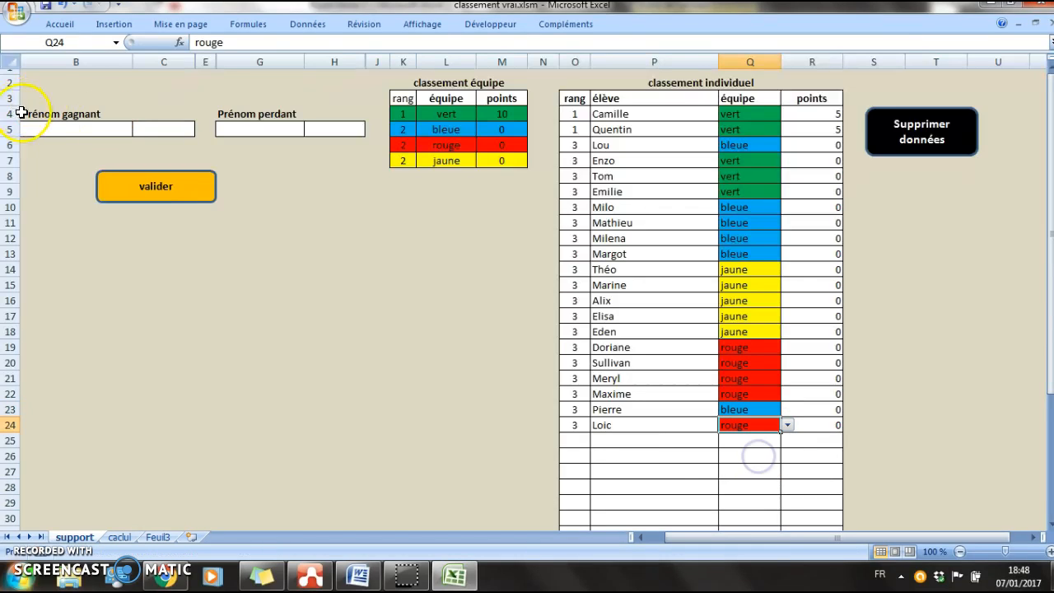
Check the end of the winner name list in B5 for the newly added students without choosing one.
{"action": "left_click", "coordinate": [112, 129]}
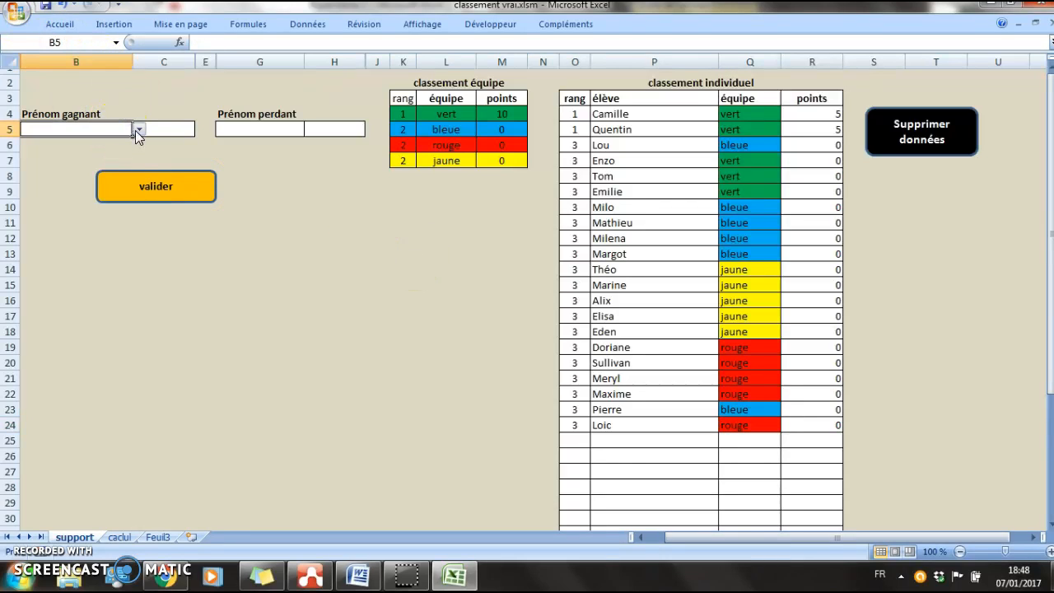
{"action": "left_click", "coordinate": [138, 131]}
{"action": "scroll", "coordinate": [141, 181], "scroll_direction": "down", "scroll_amount": 5}
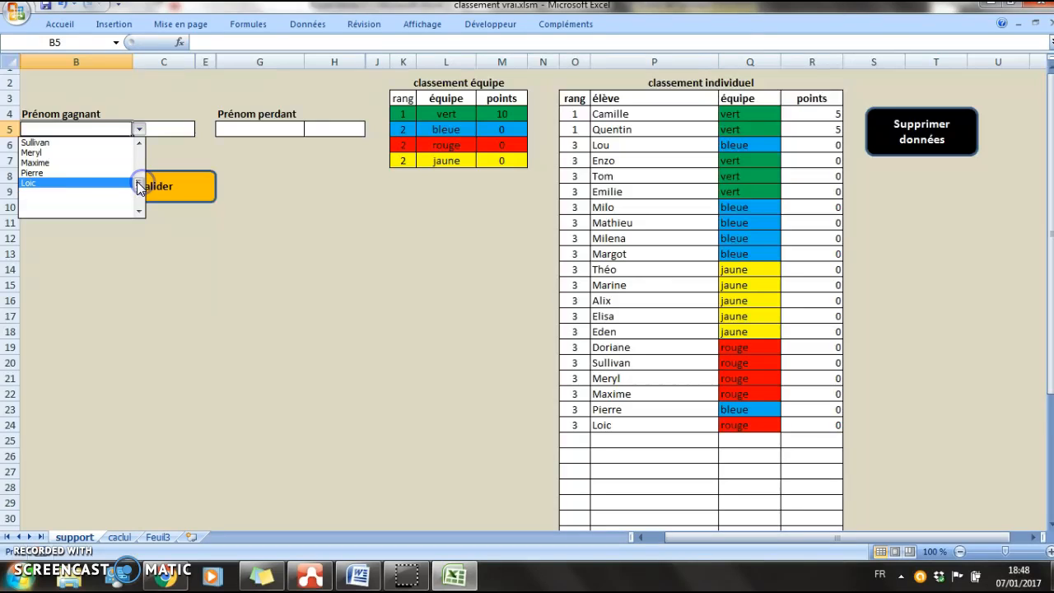
{"action": "left_click", "coordinate": [260, 207]}
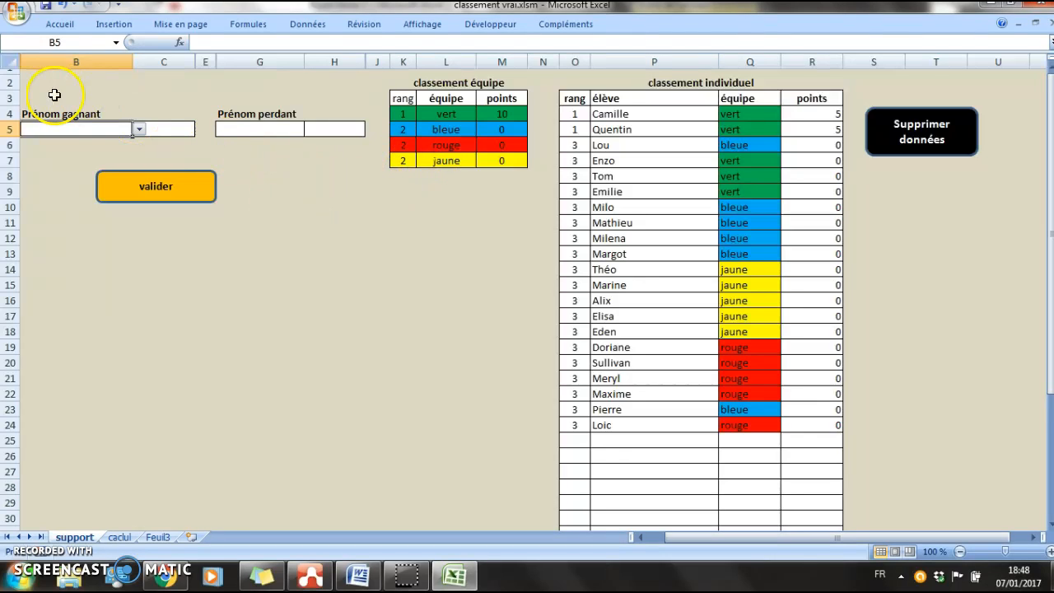
Clear all student, team and points data from the individual ranking with the Supprimer données macro.
{"action": "left_click", "coordinate": [1050, 216]}
{"action": "left_click", "coordinate": [896, 138]}
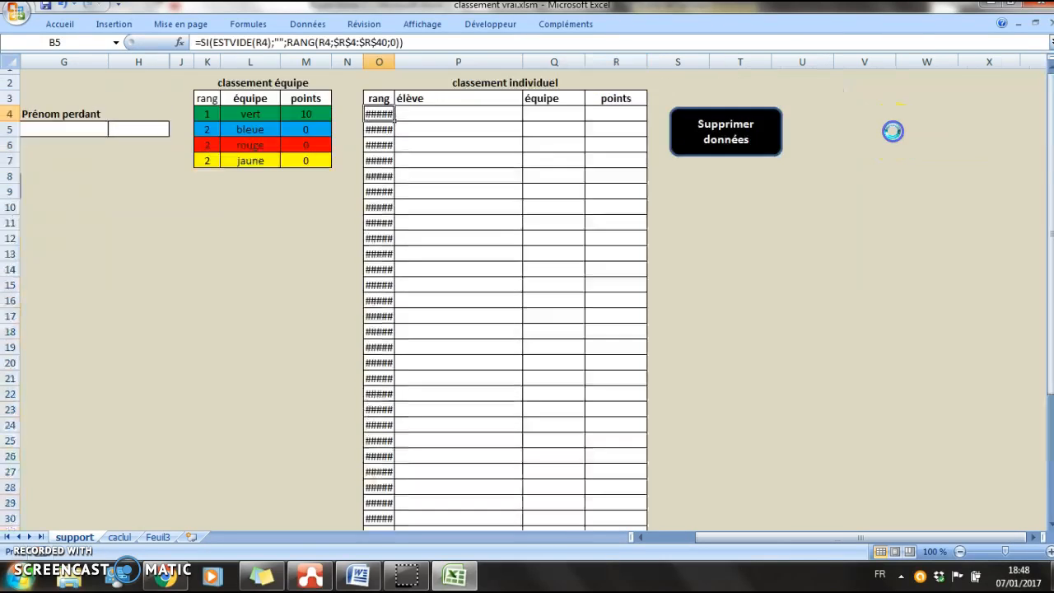